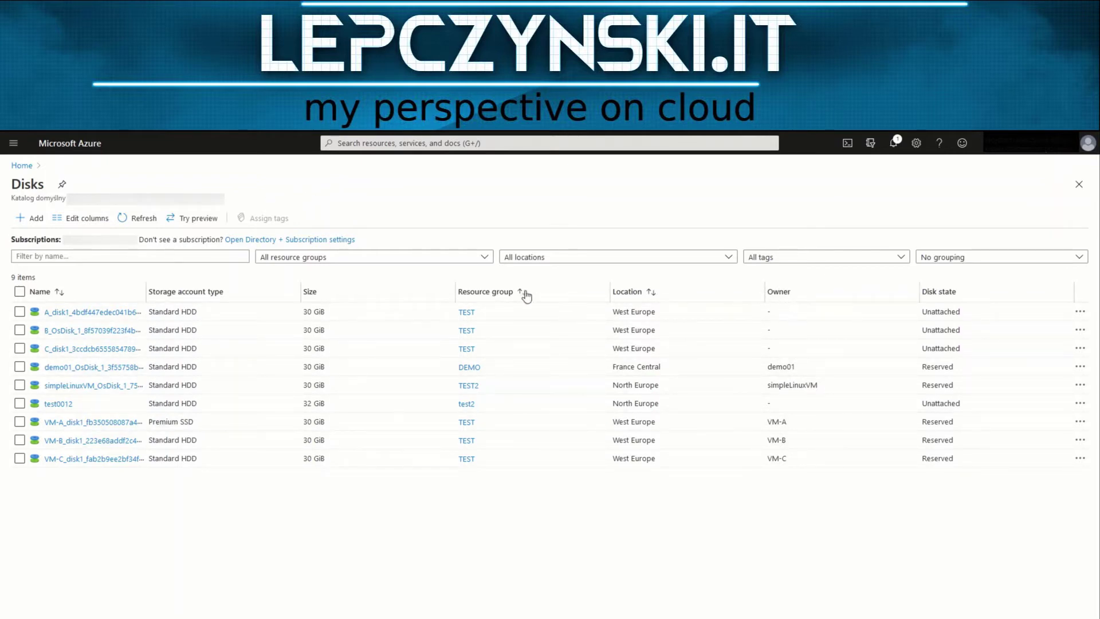
left_click(78, 221)
left_click(19, 311)
left_click(19, 330)
left_click(19, 348)
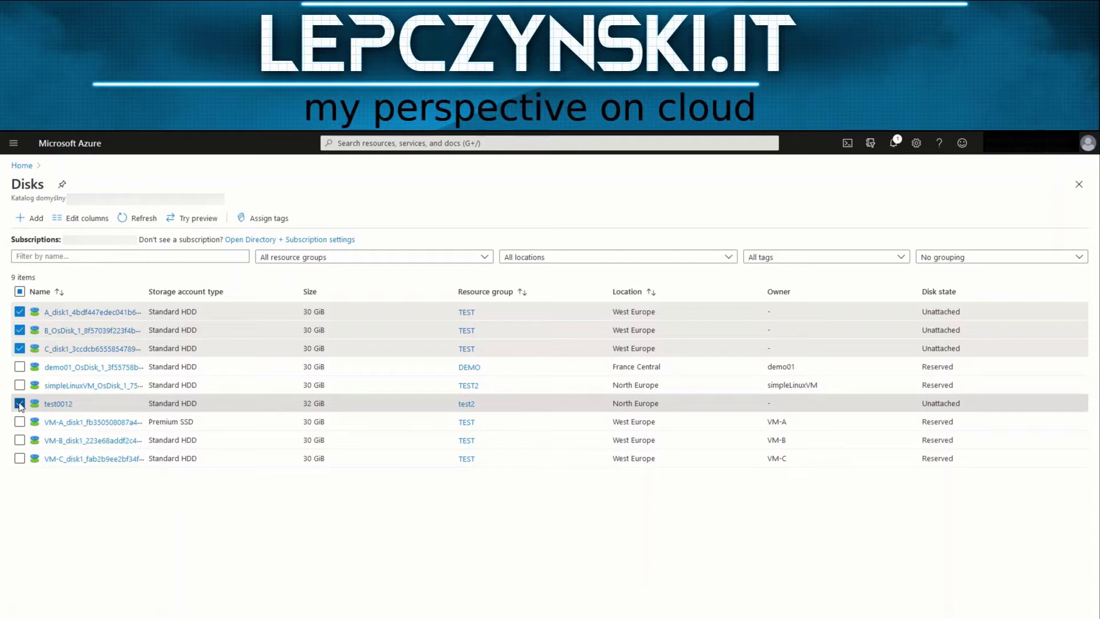
left_click(19, 403)
left_click(20, 311)
left_click(19, 330)
left_click(20, 349)
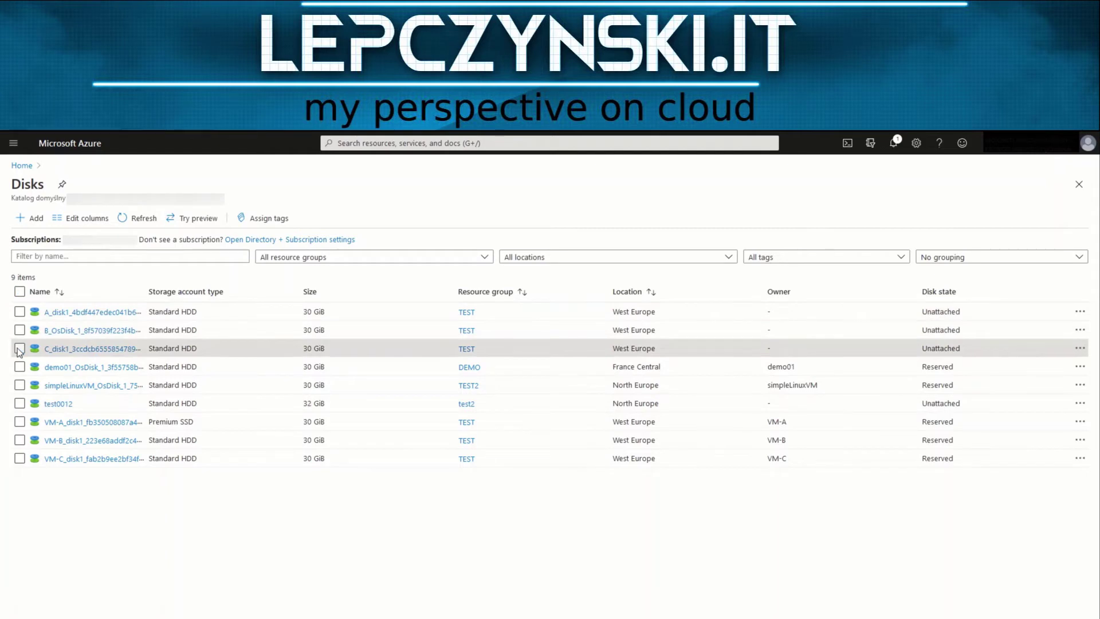
- Delete the unattached disks whose names begin with A_disk1, B_OsDisk_1 and C_disk1 in the TEST resource group
left_click(84, 315)
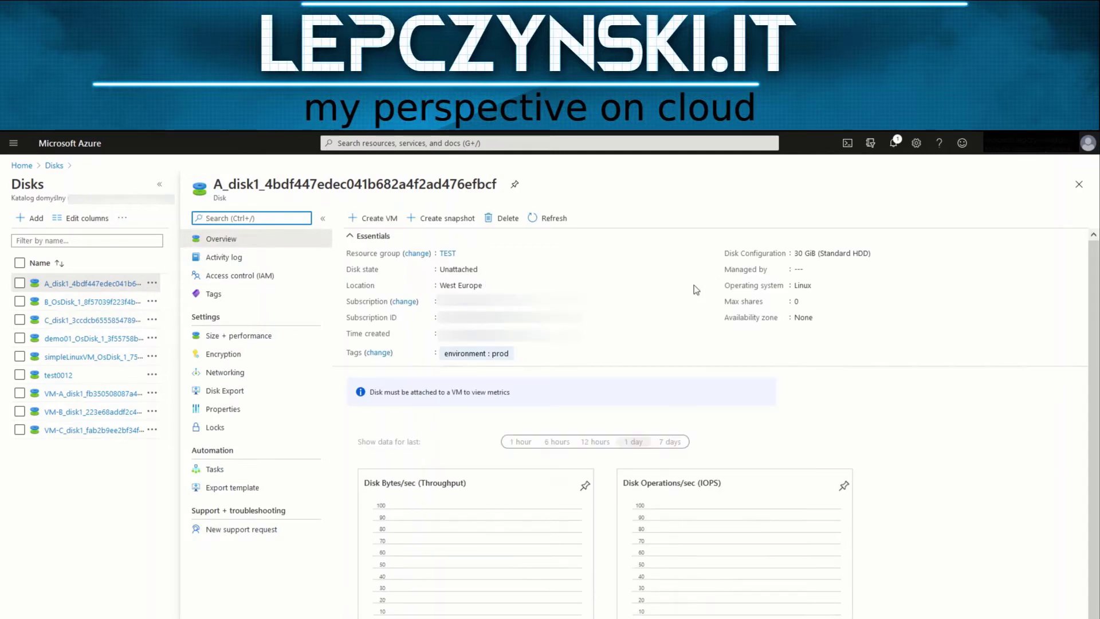
left_click(492, 220)
left_click(361, 293)
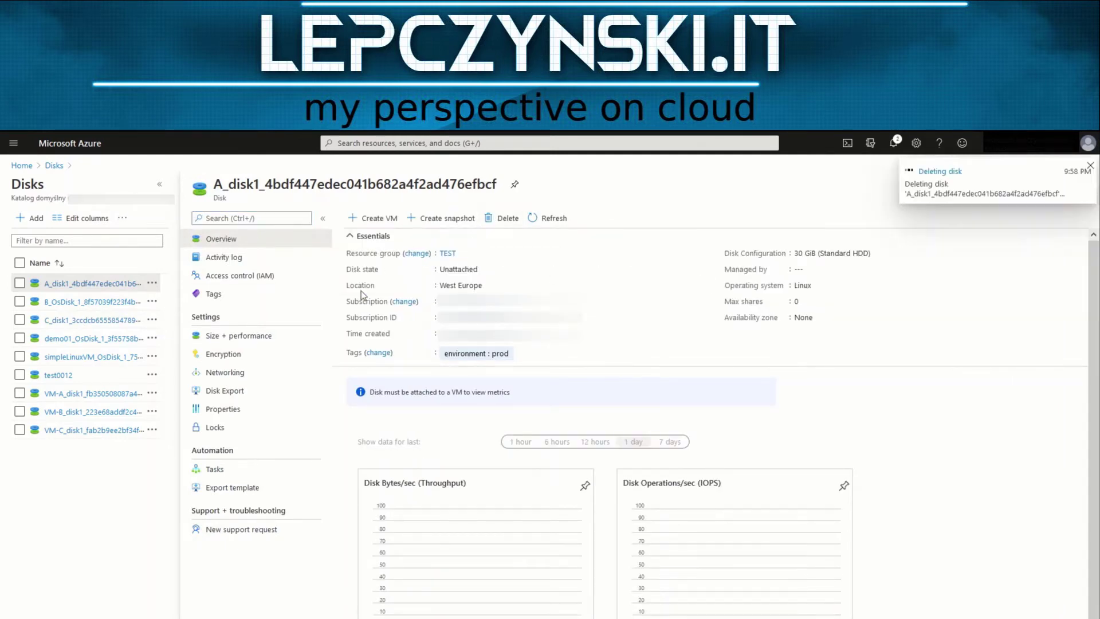
left_click(86, 302)
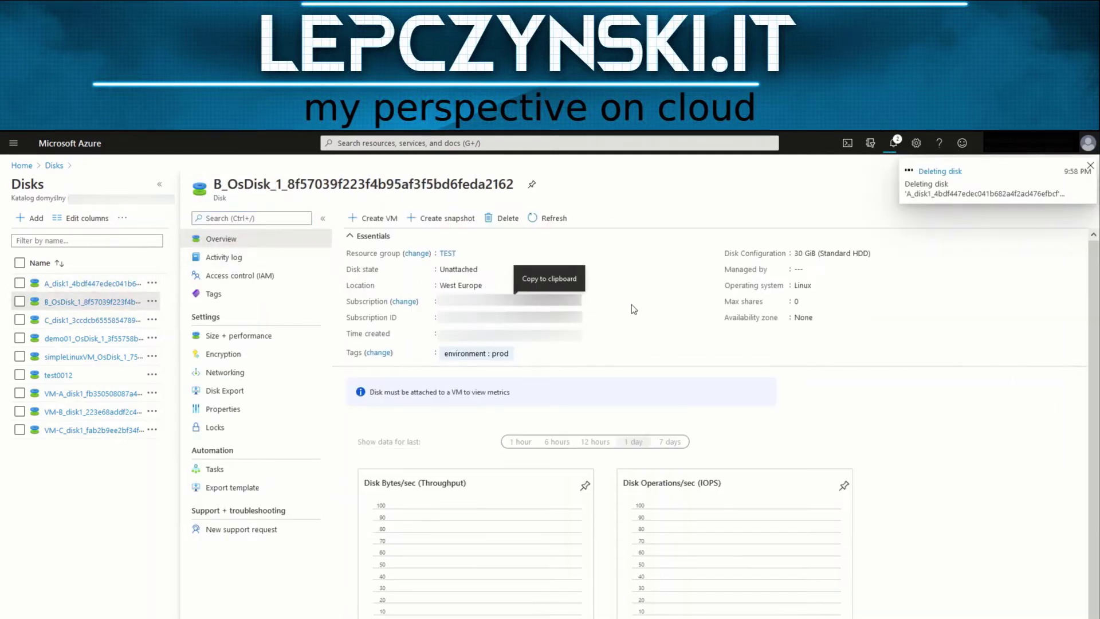
left_click(492, 218)
left_click(370, 286)
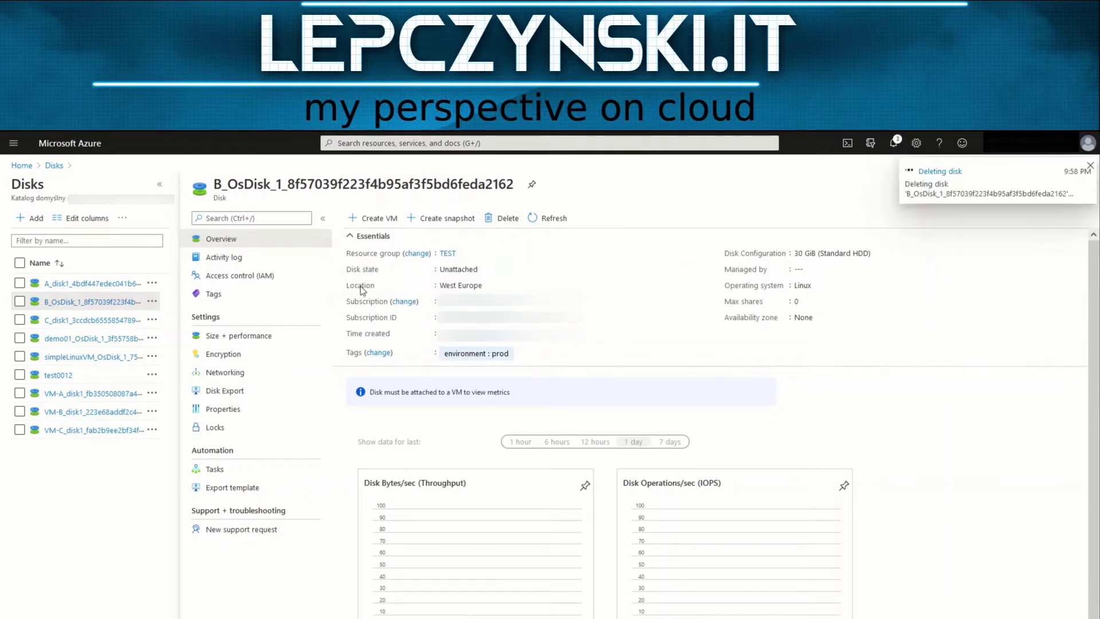
left_click(66, 321)
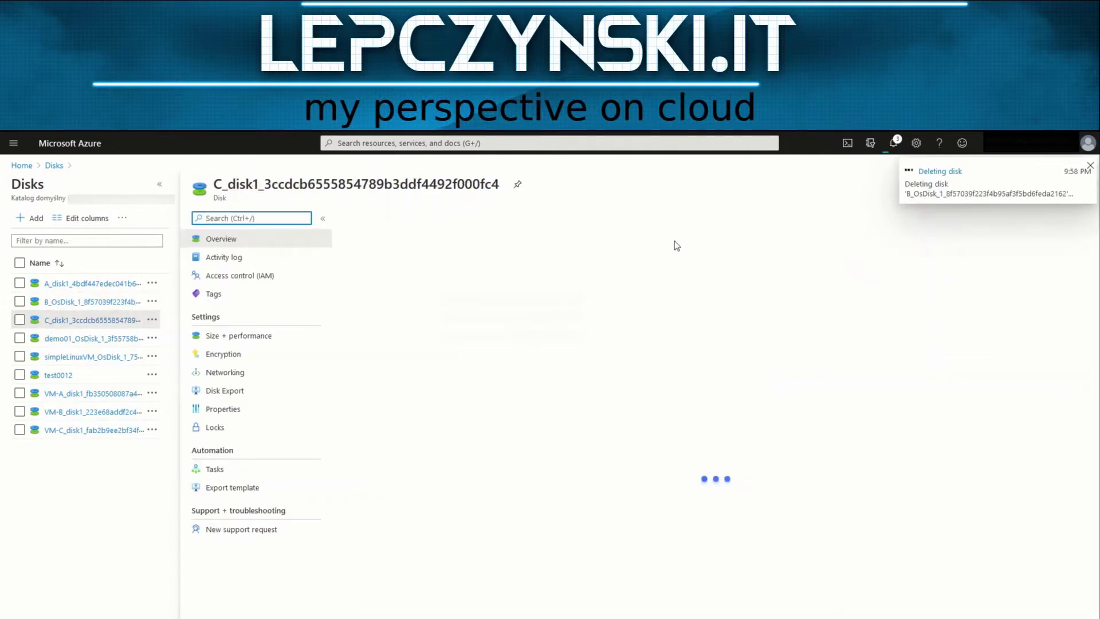
left_click(493, 218)
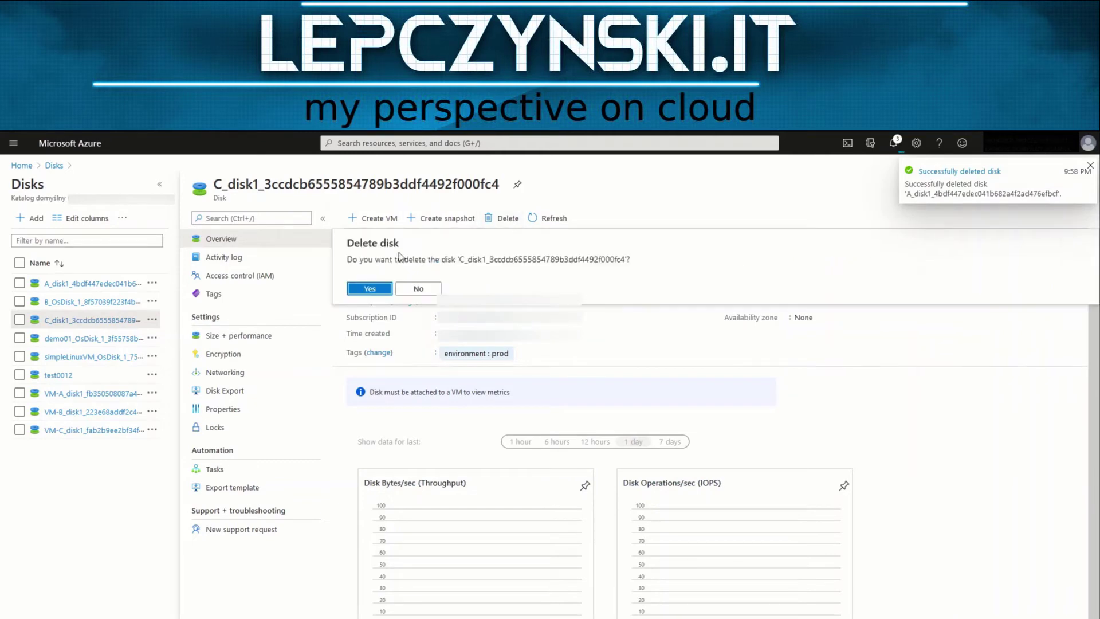
left_click(370, 289)
- Check the demo01 and simpleLinuxVM OS disks, and delete the unattached disk test0012
left_click(93, 340)
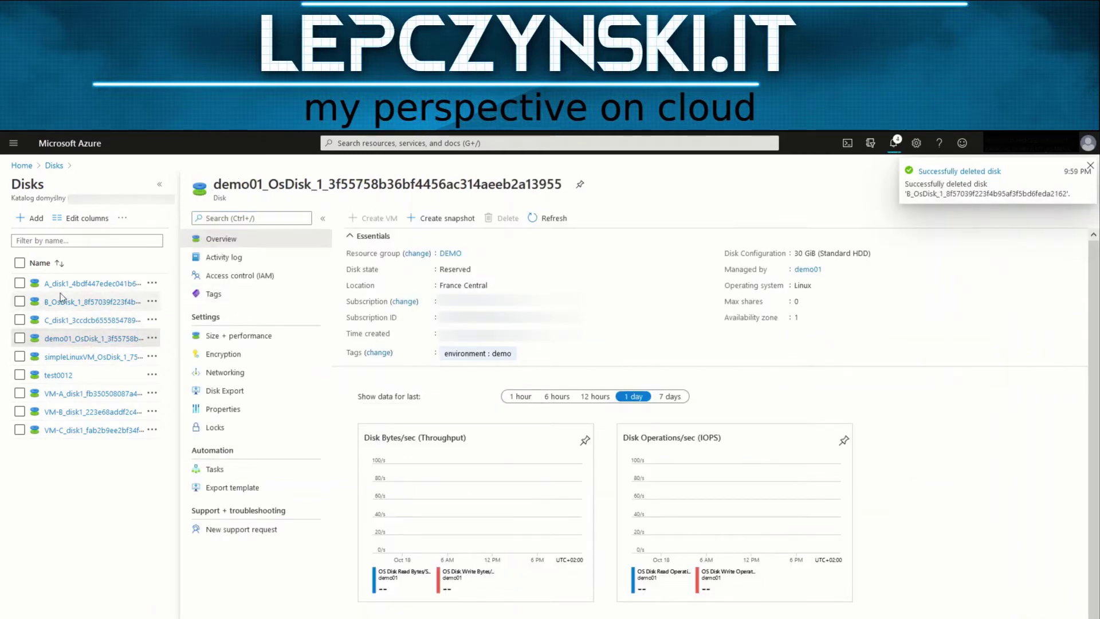
left_click(74, 358)
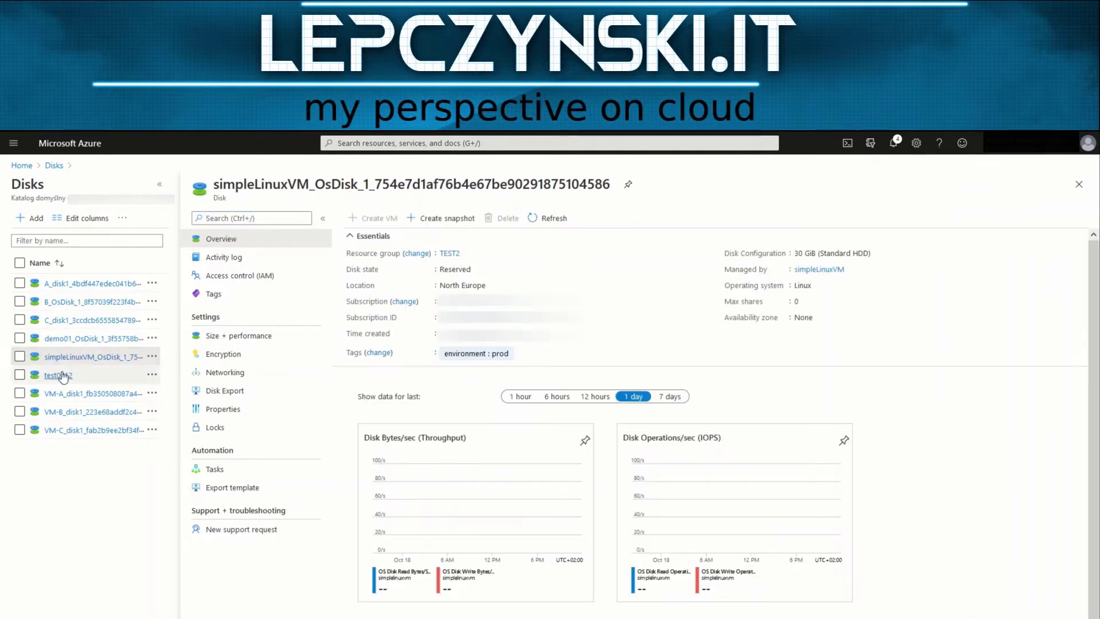
left_click(61, 376)
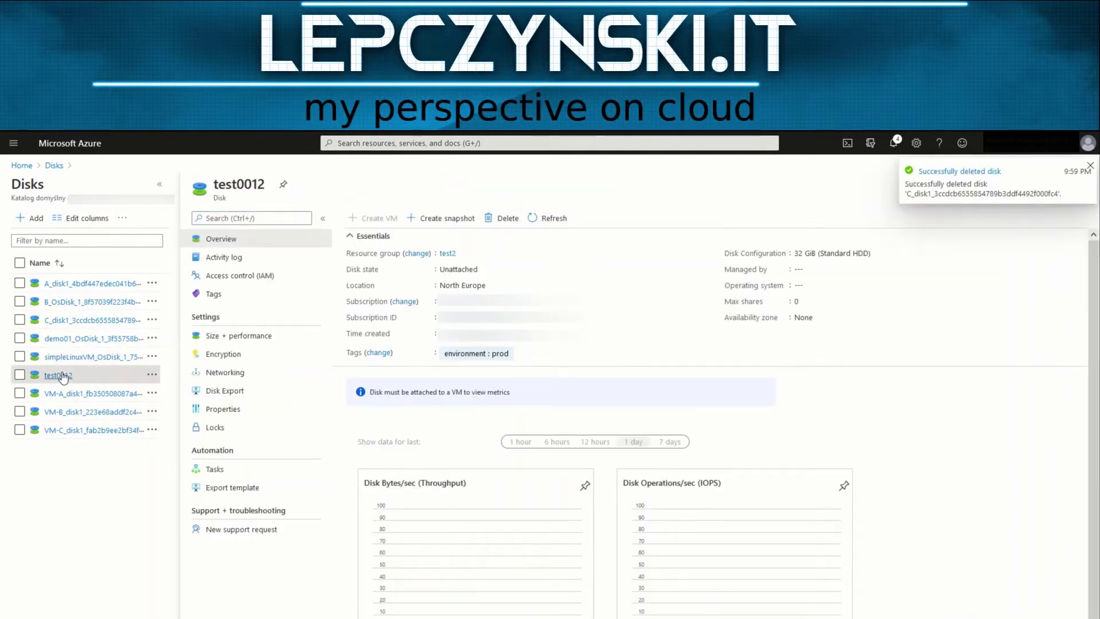
left_click(502, 218)
left_click(371, 290)
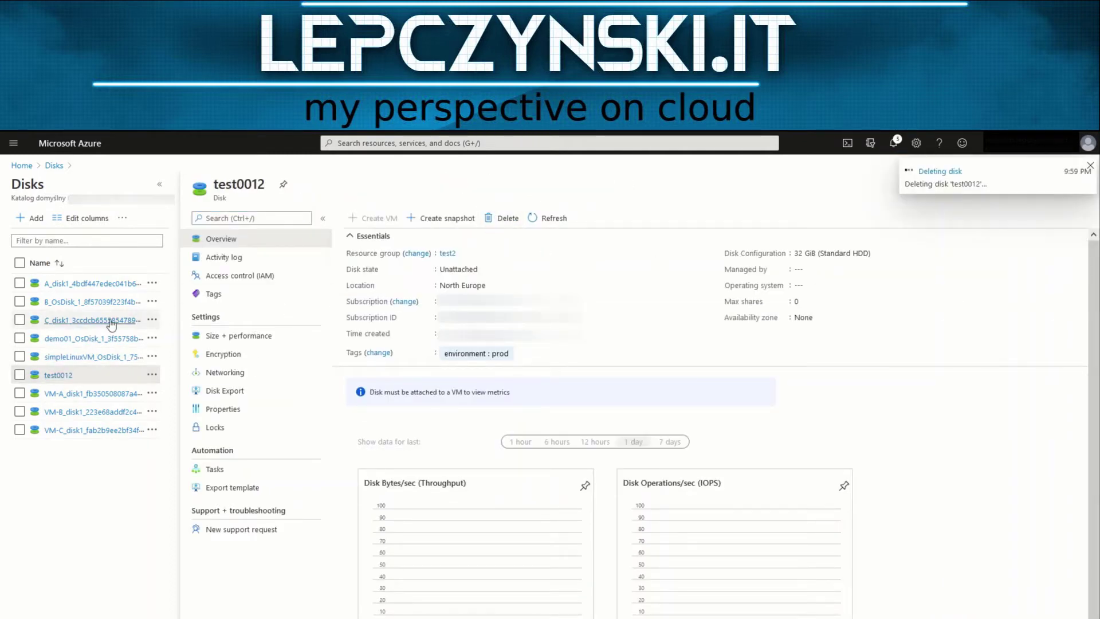
left_click(60, 411)
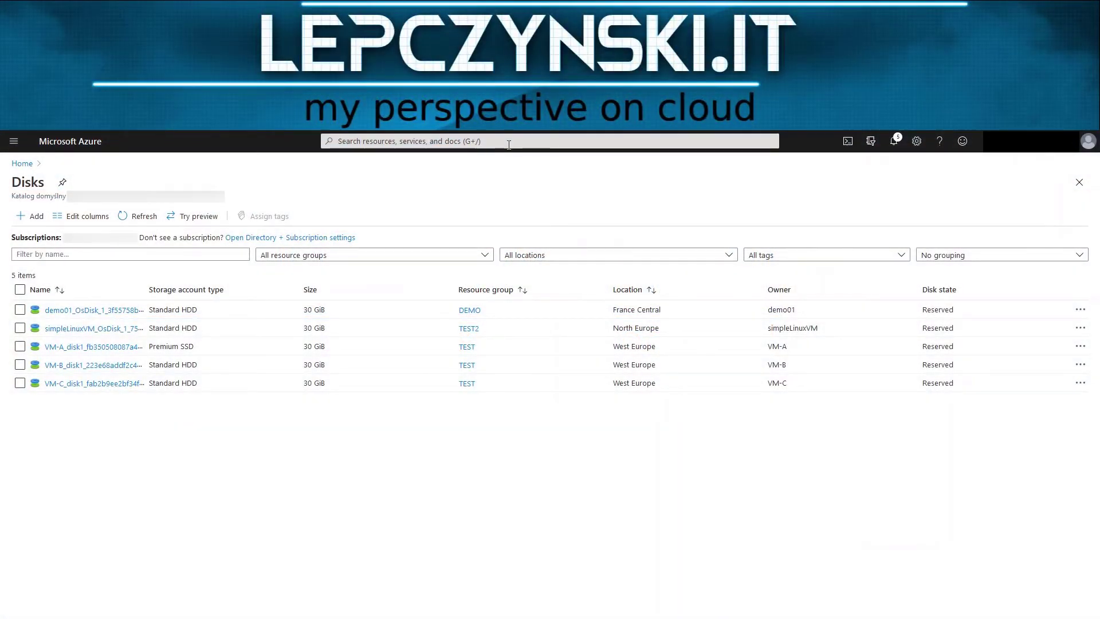
- Search the portal for "public" and open the Public IP addresses service
left_click(509, 144)
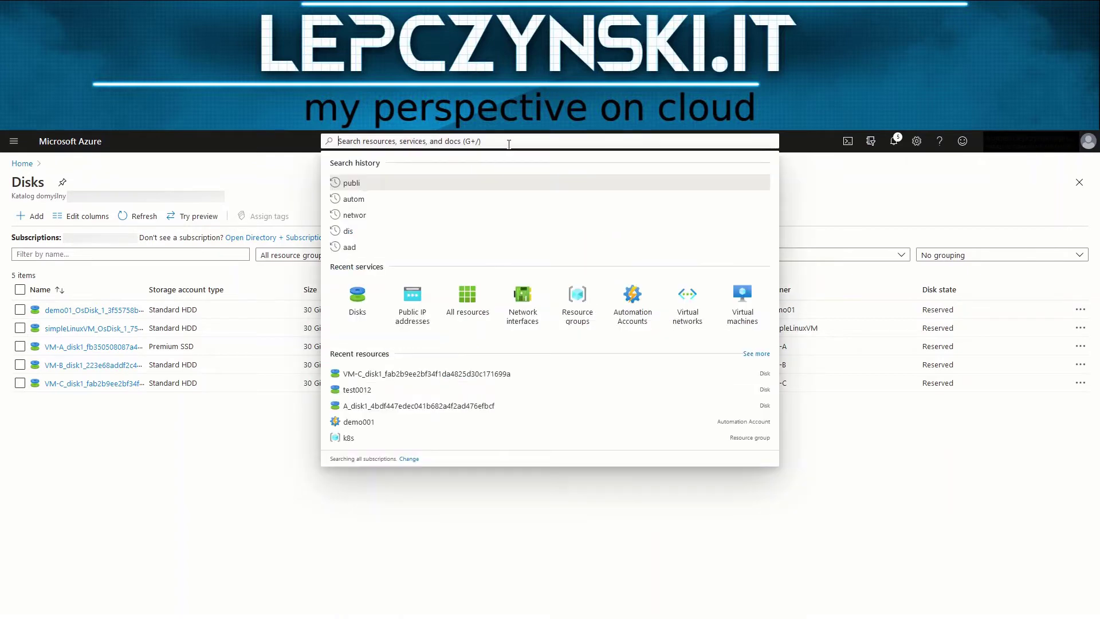
type("publ")
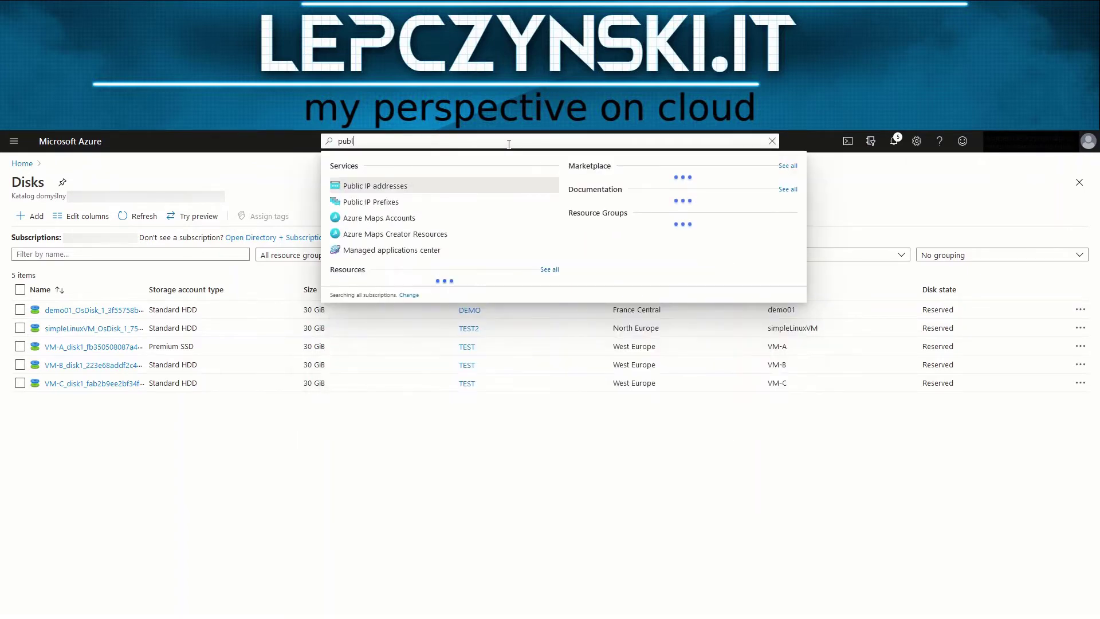
type("ic")
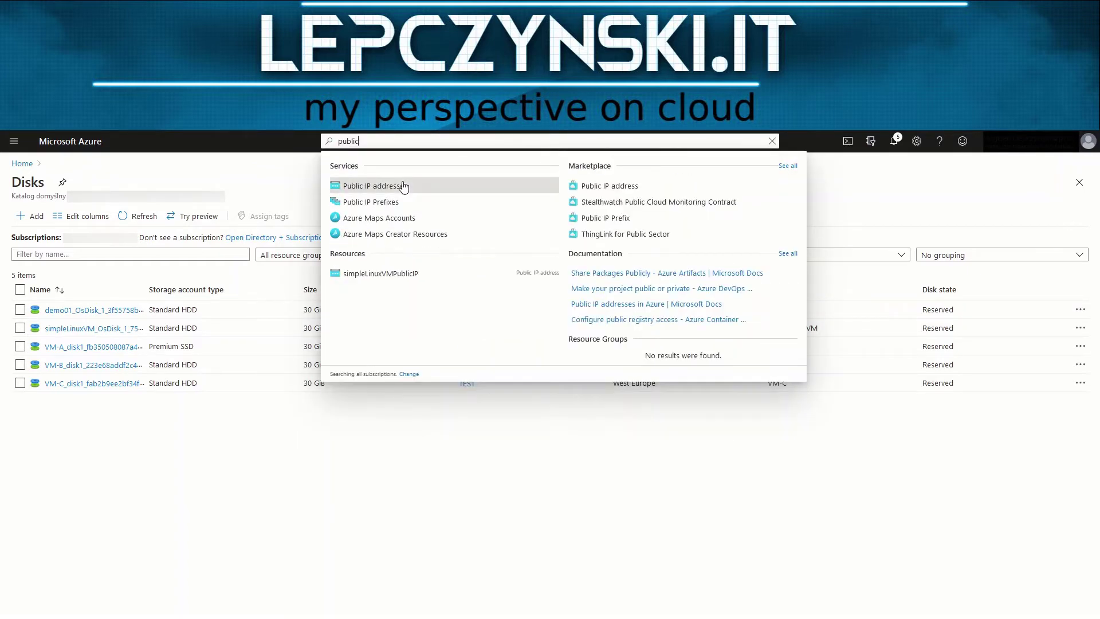
left_click(404, 186)
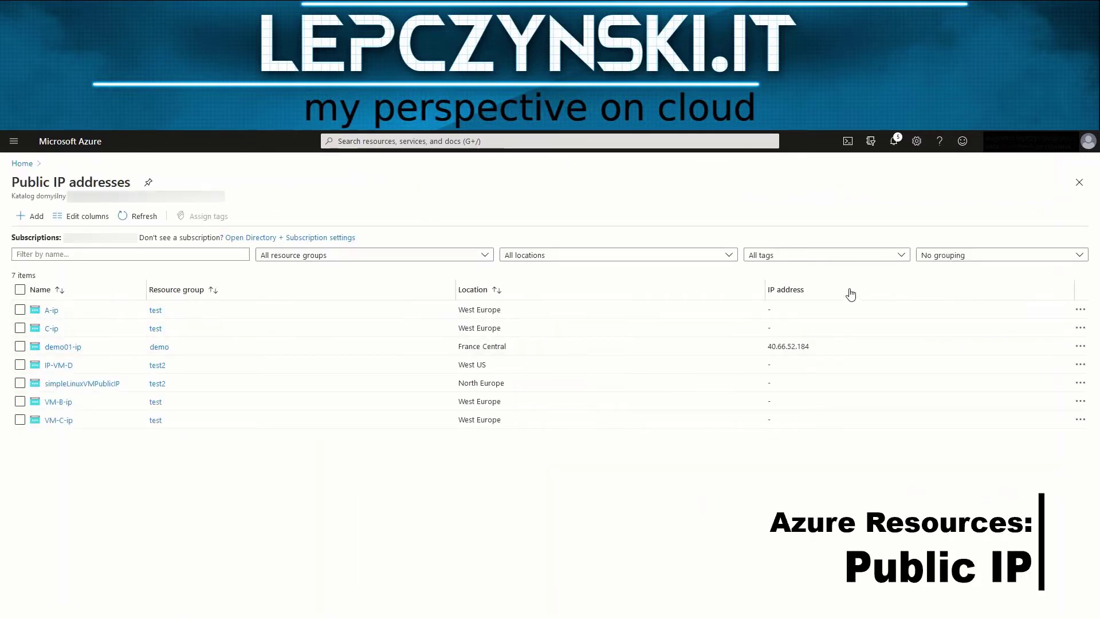
- Add the "Associated to" column to the public IP address list
left_click(86, 220)
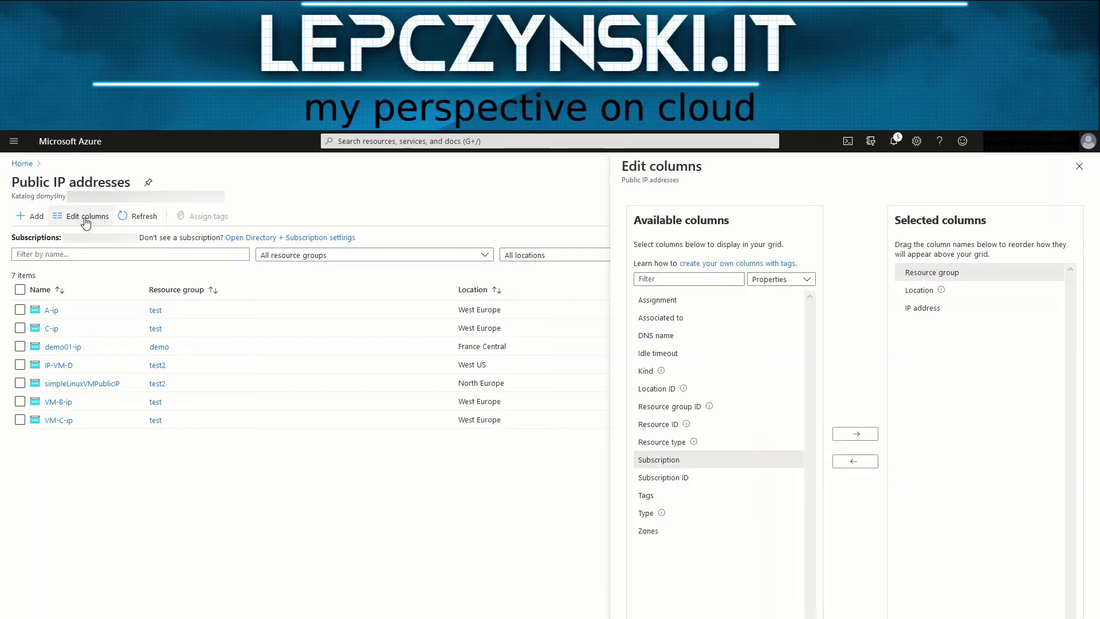
left_click(654, 315)
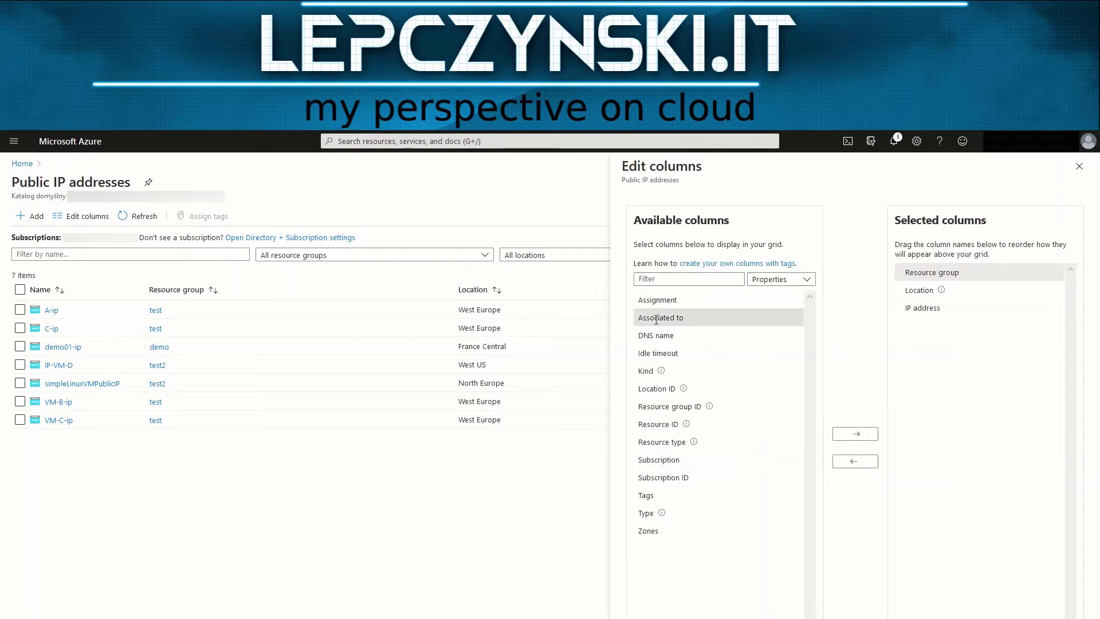
left_click(869, 436)
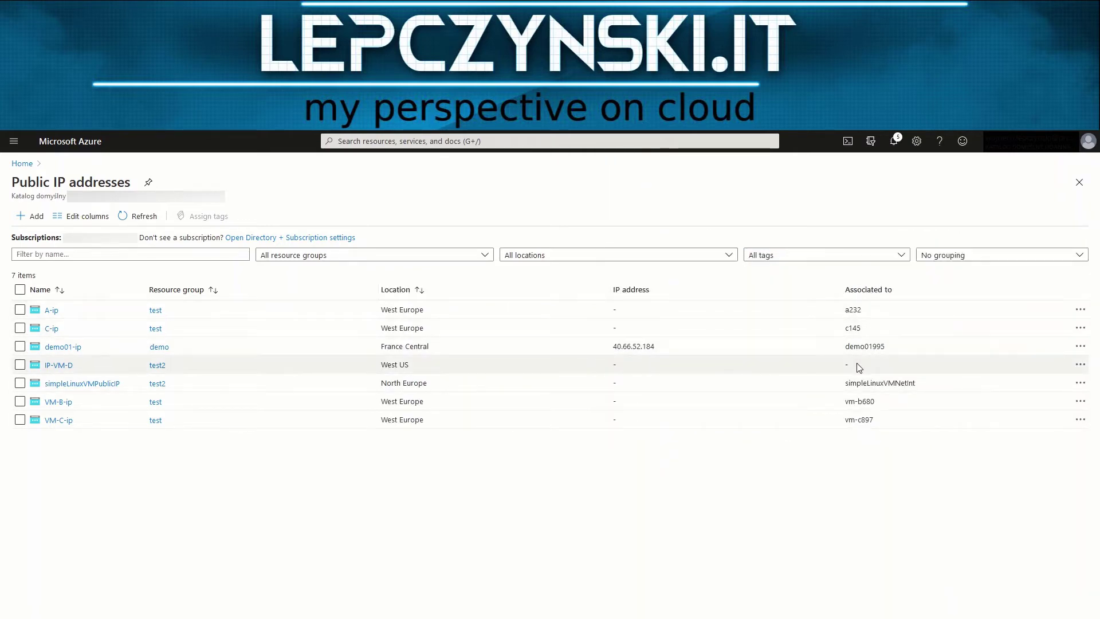
- Delete the unassociated public IP address IP-VM-D and confirm the deletion
left_click(60, 366)
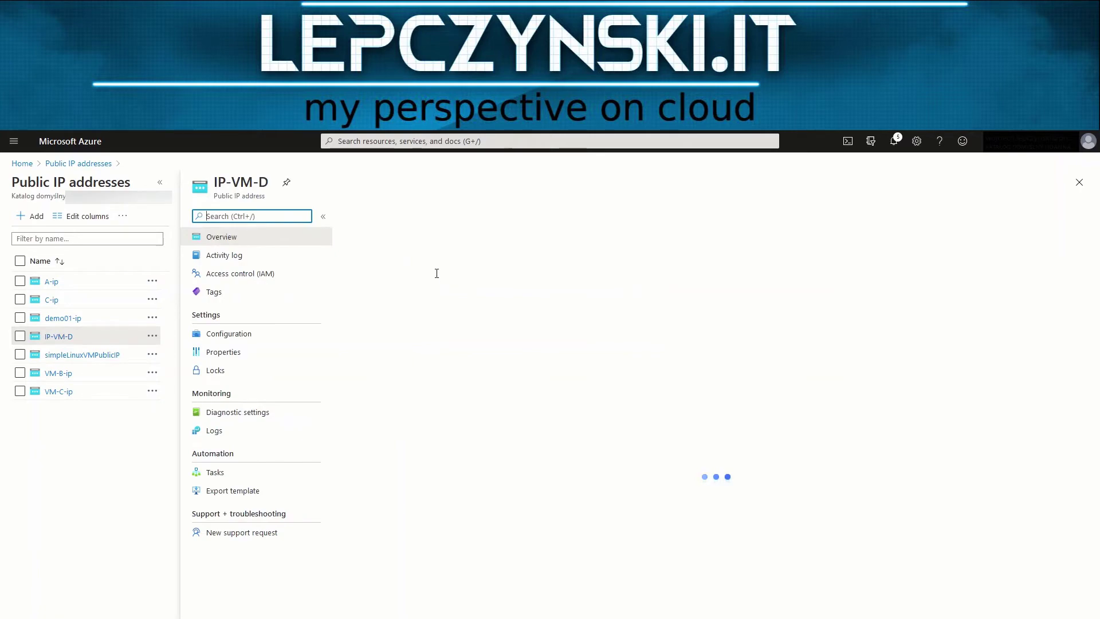
left_click(533, 216)
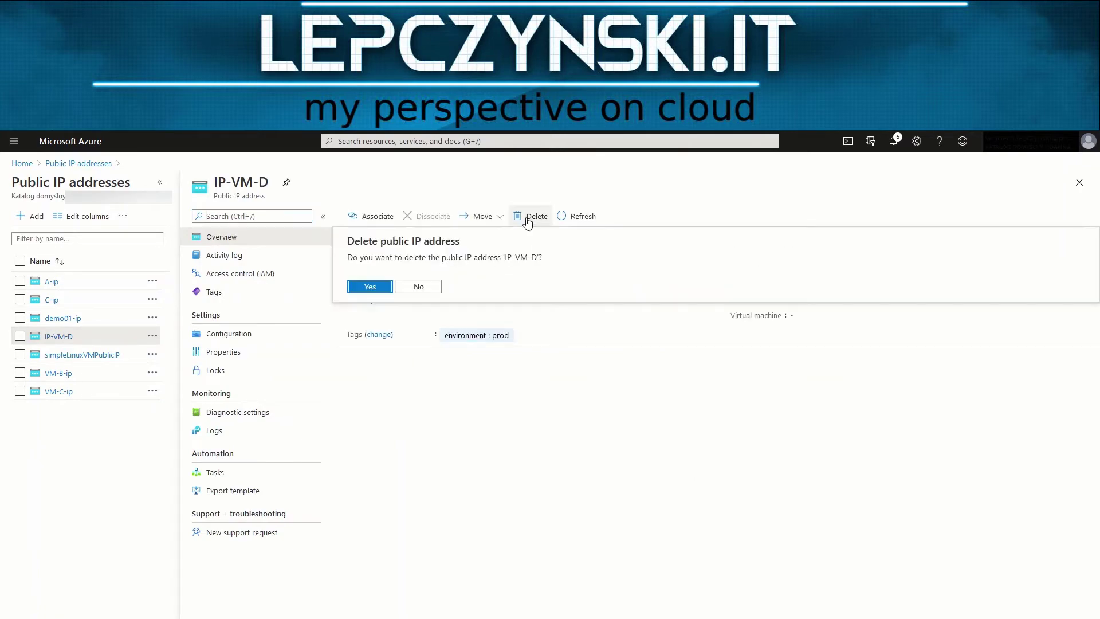
left_click(366, 293)
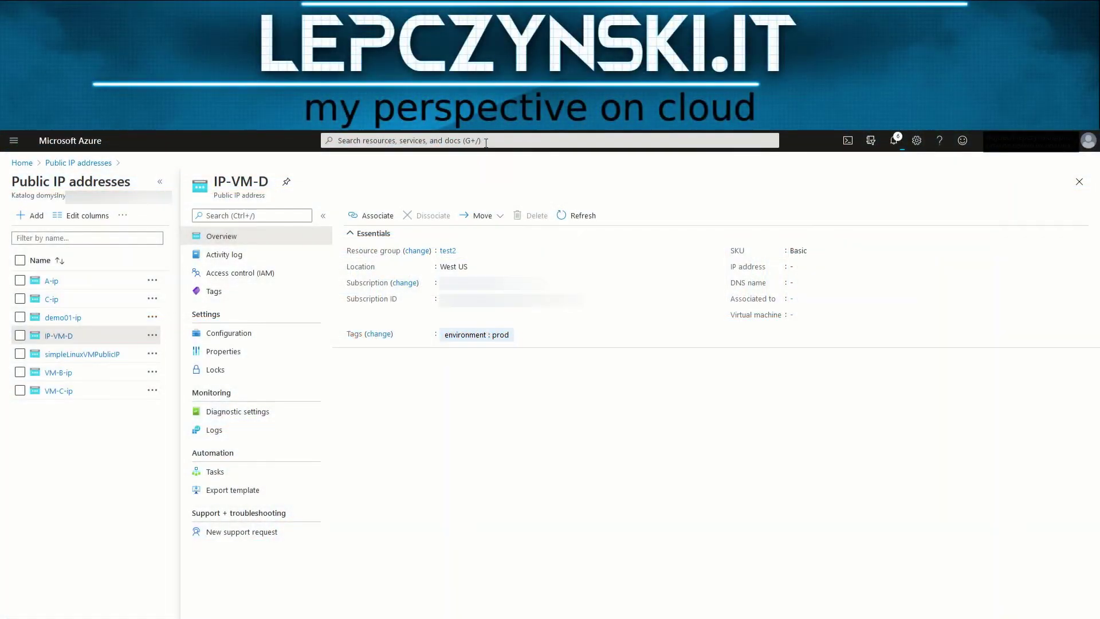
- Search the portal for "net" and open the Network interfaces service
left_click(527, 141)
type("net")
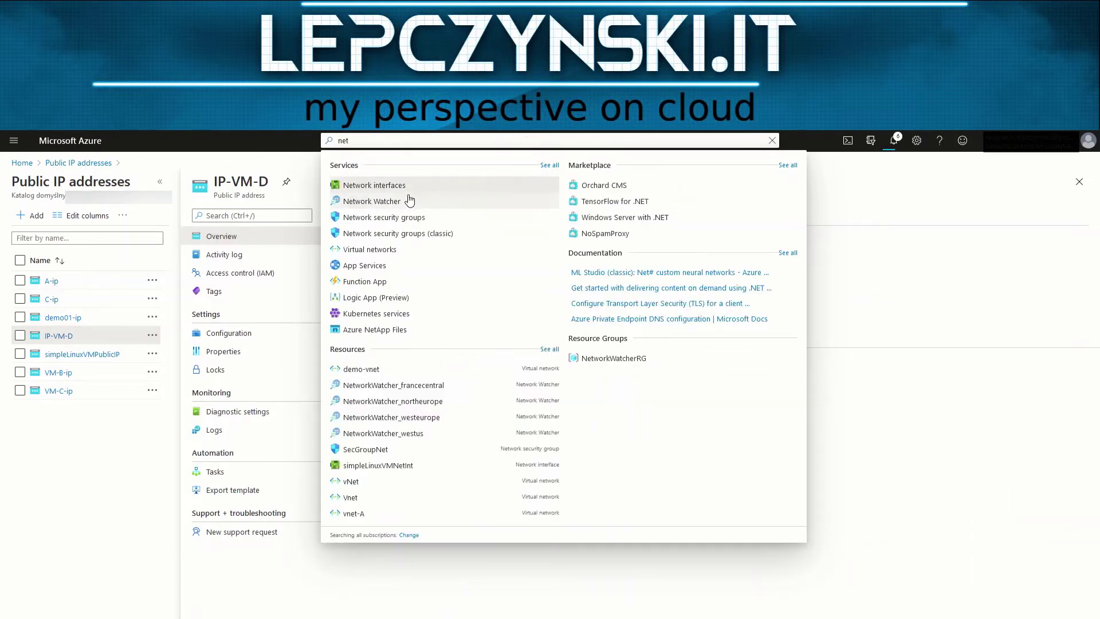
left_click(397, 191)
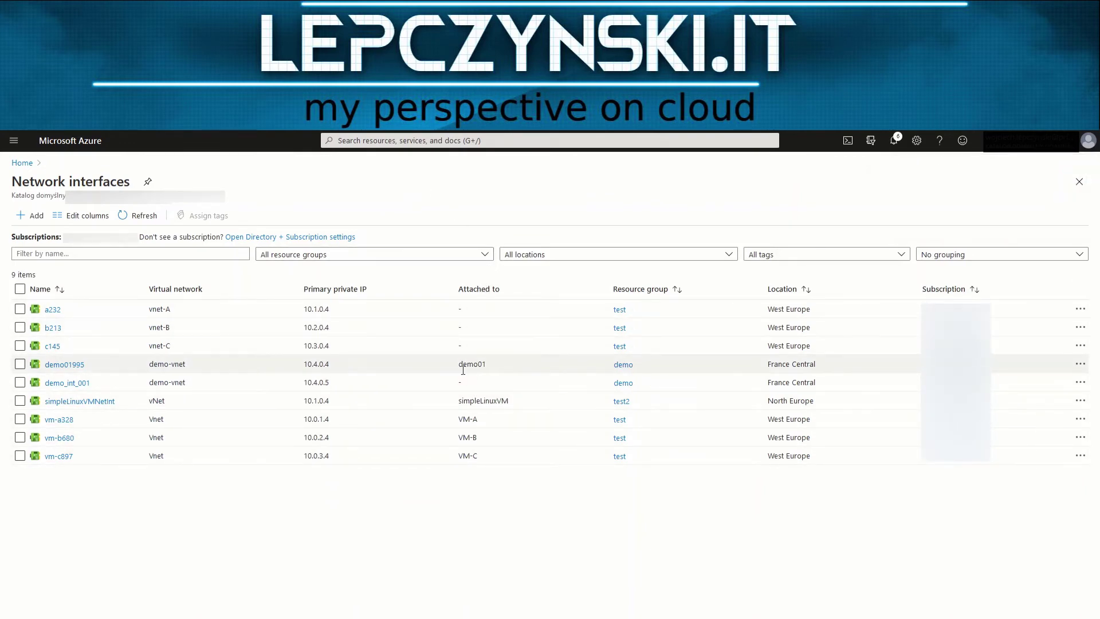
- Delete the unattached network interfaces a232, b213 and c145 in the test resource group
left_click(52, 312)
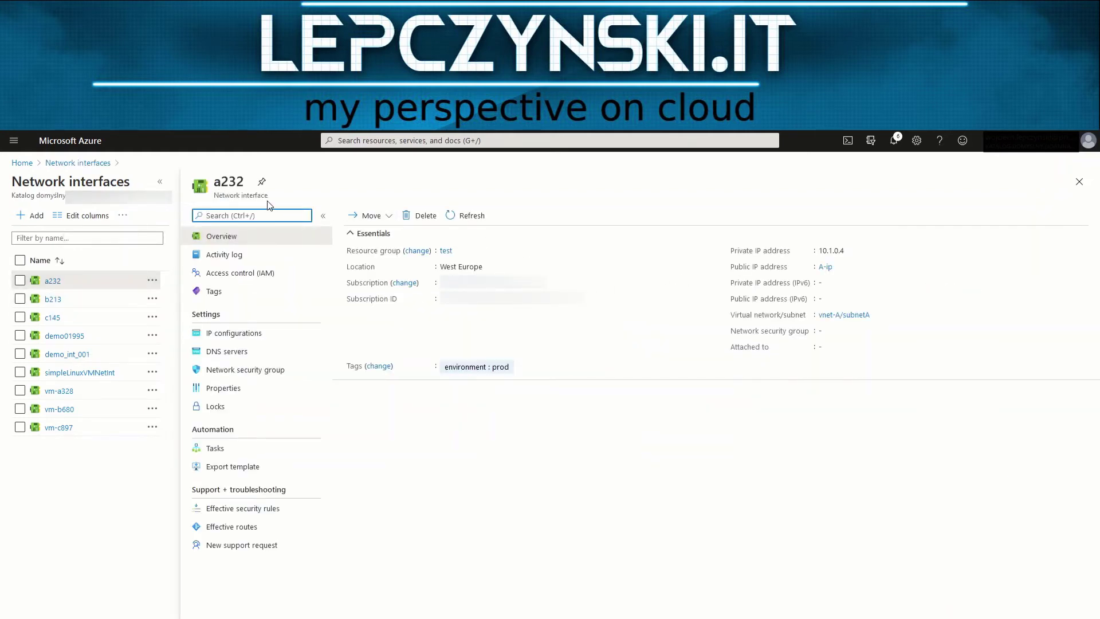
left_click(426, 215)
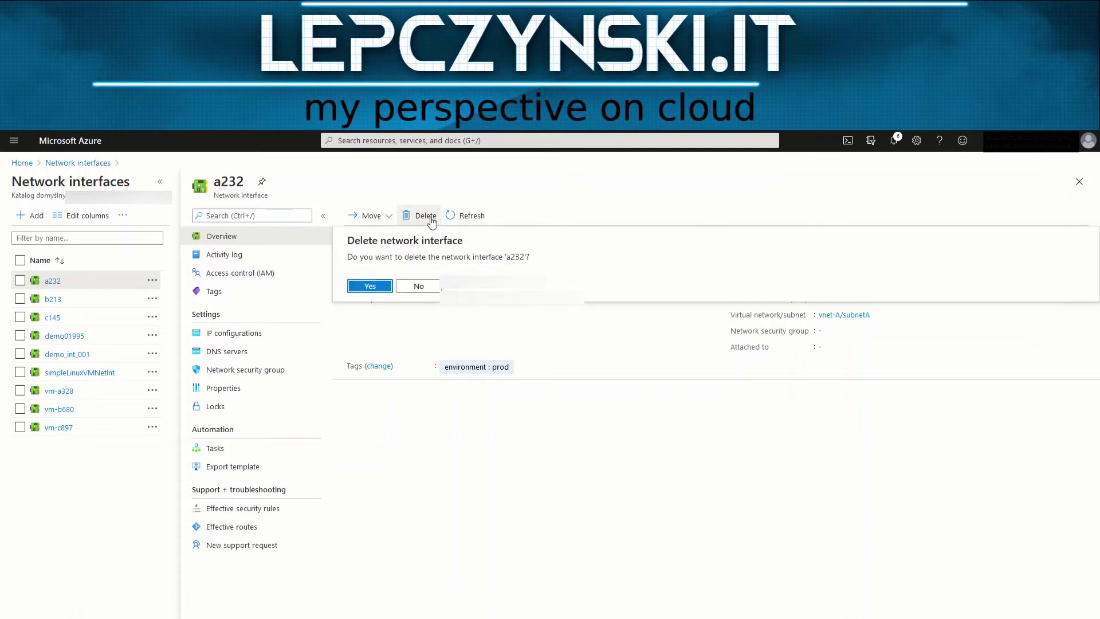
left_click(371, 286)
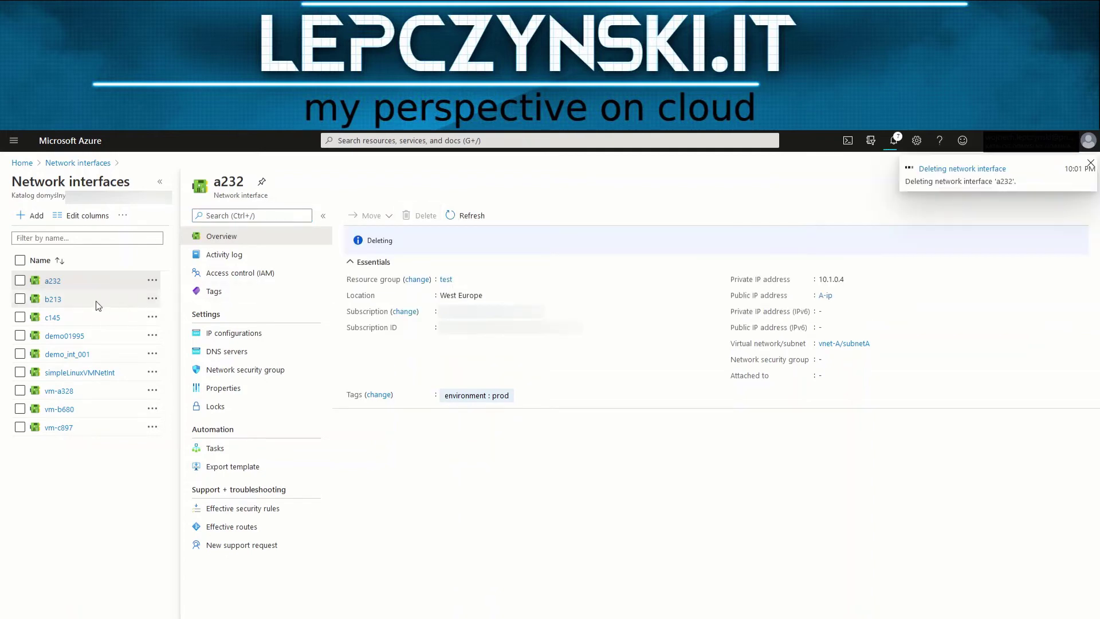
left_click(50, 300)
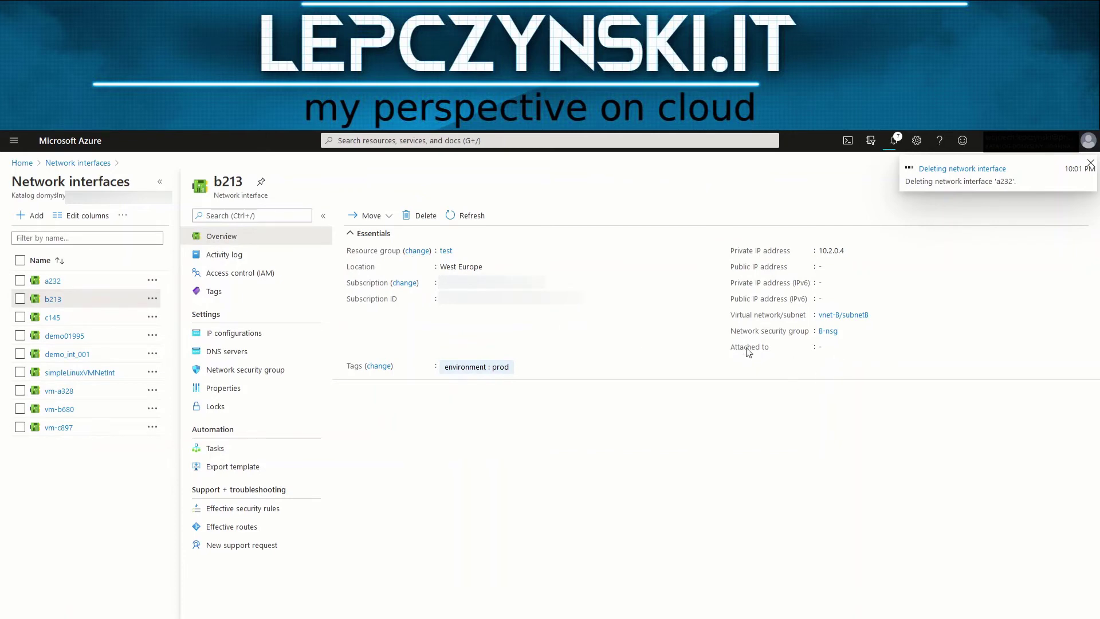
left_click(424, 215)
left_click(370, 286)
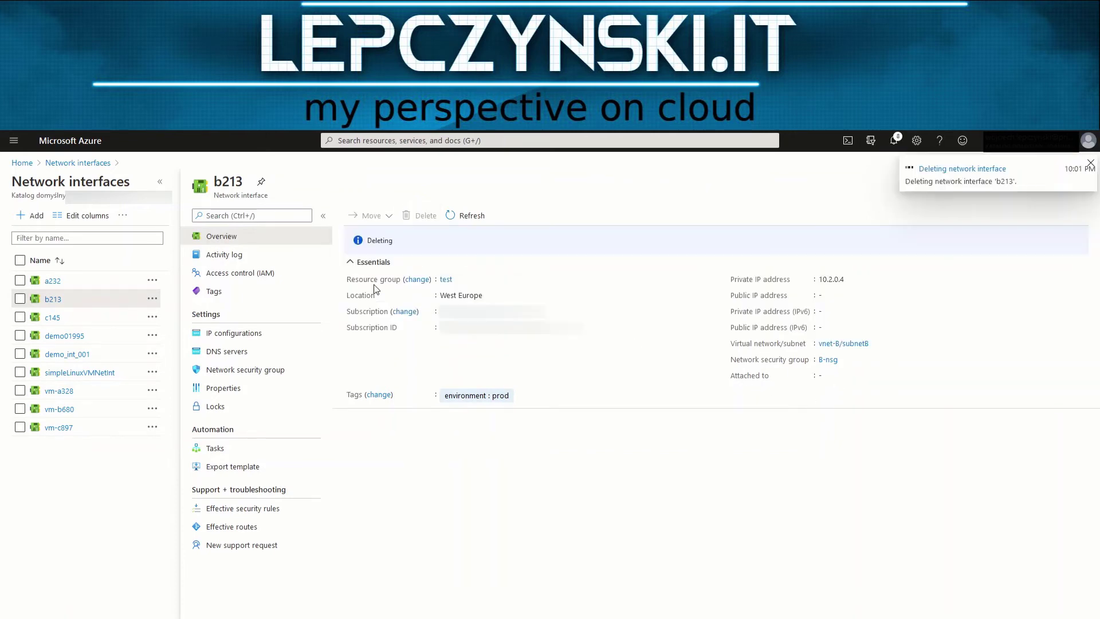
left_click(52, 316)
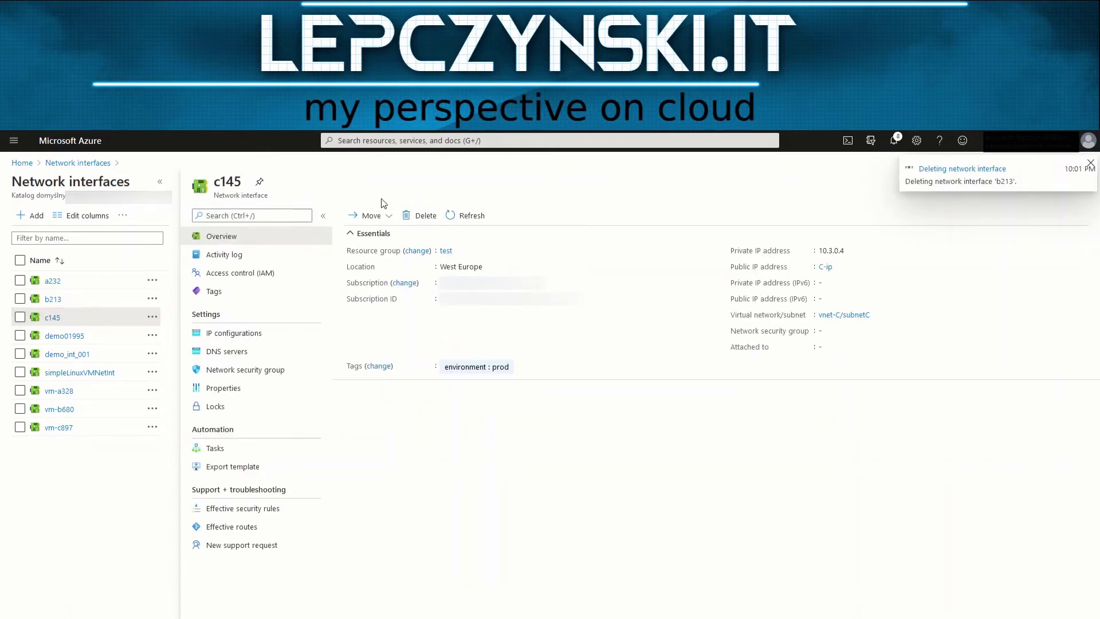
left_click(424, 216)
left_click(370, 286)
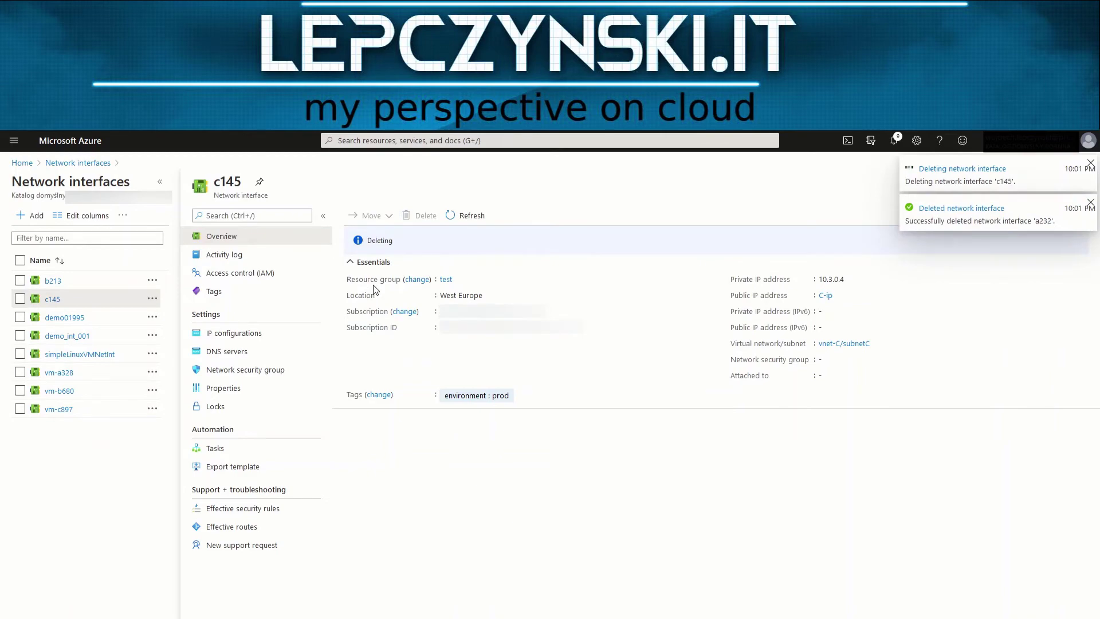
- Check the demo01995 network interface, and delete the unattached interface demo_int_001 in the demo resource group
left_click(71, 318)
left_click(67, 336)
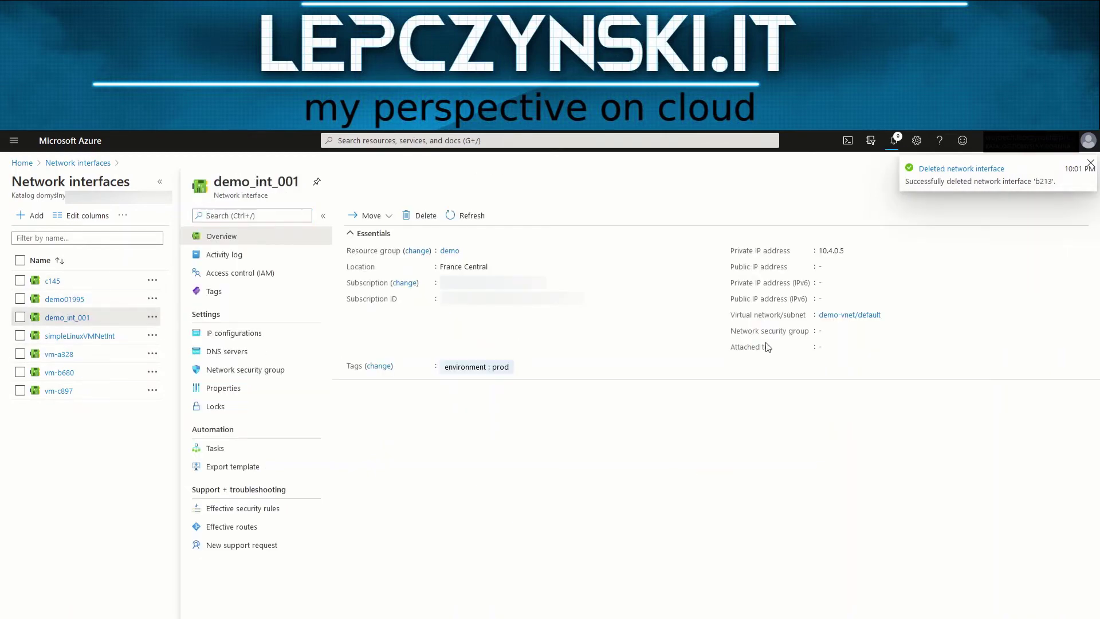
left_click(422, 215)
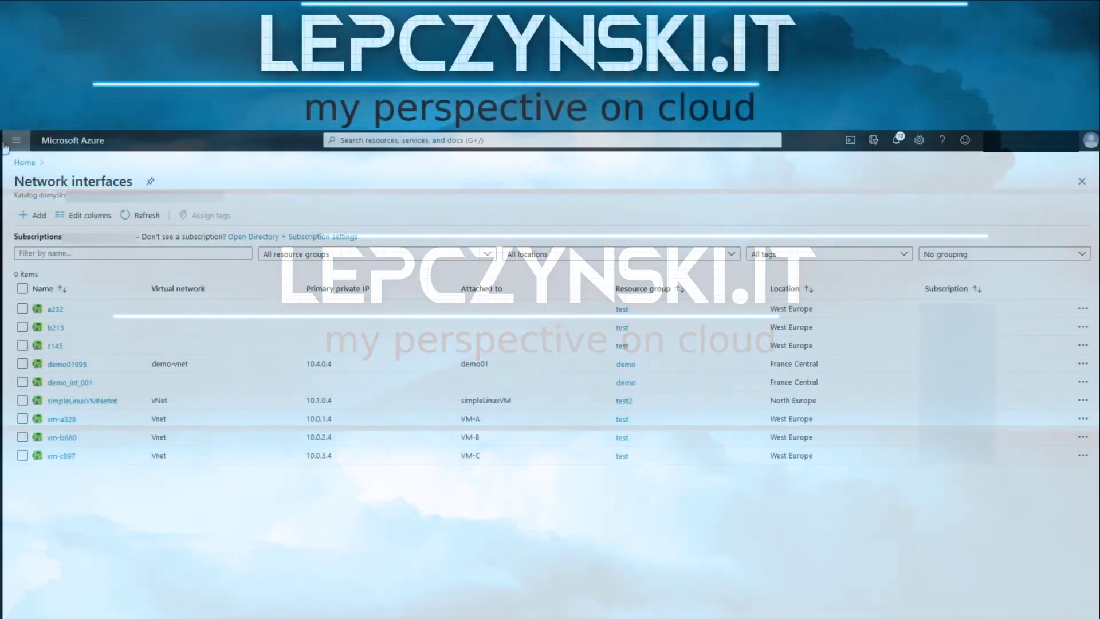
- Open the list of all resources and filter it to those whose environment tag equals demo
left_click(15, 143)
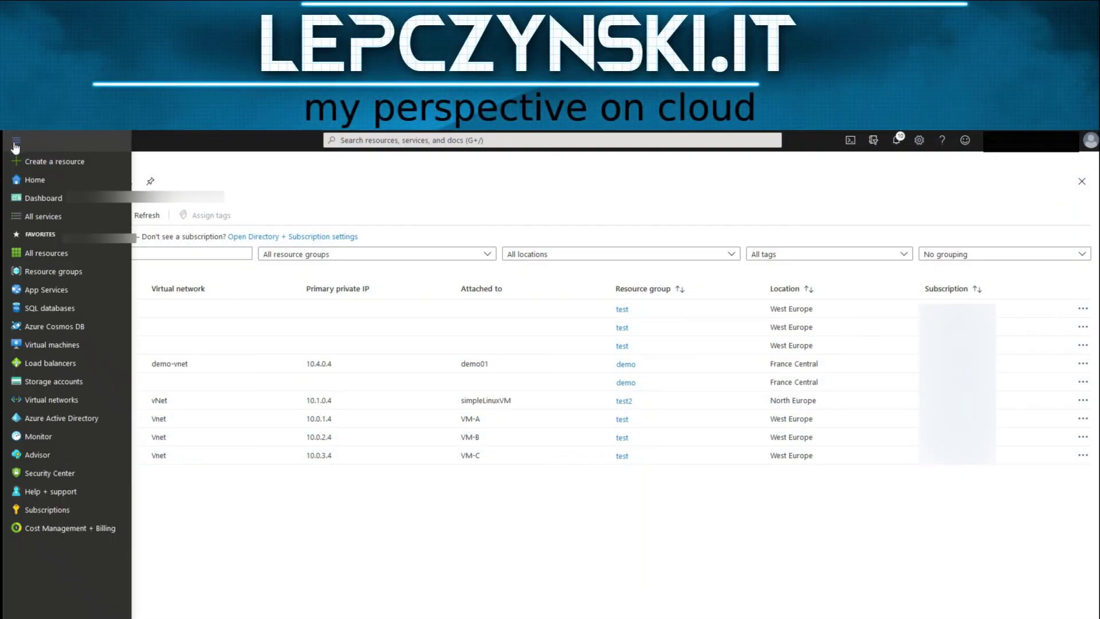
left_click(50, 258)
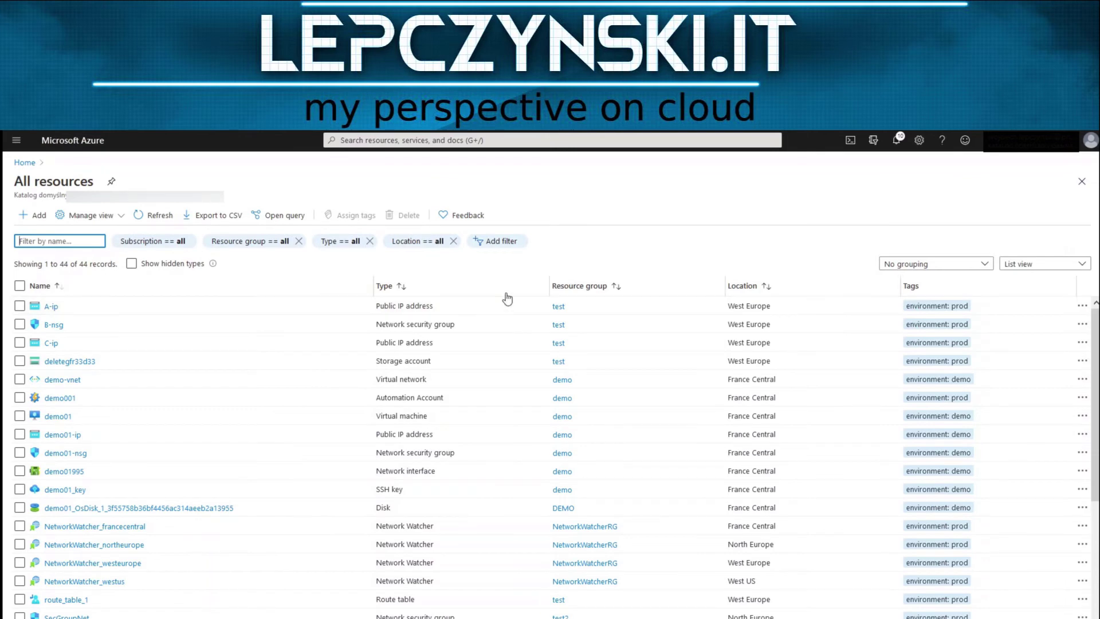
left_click(492, 243)
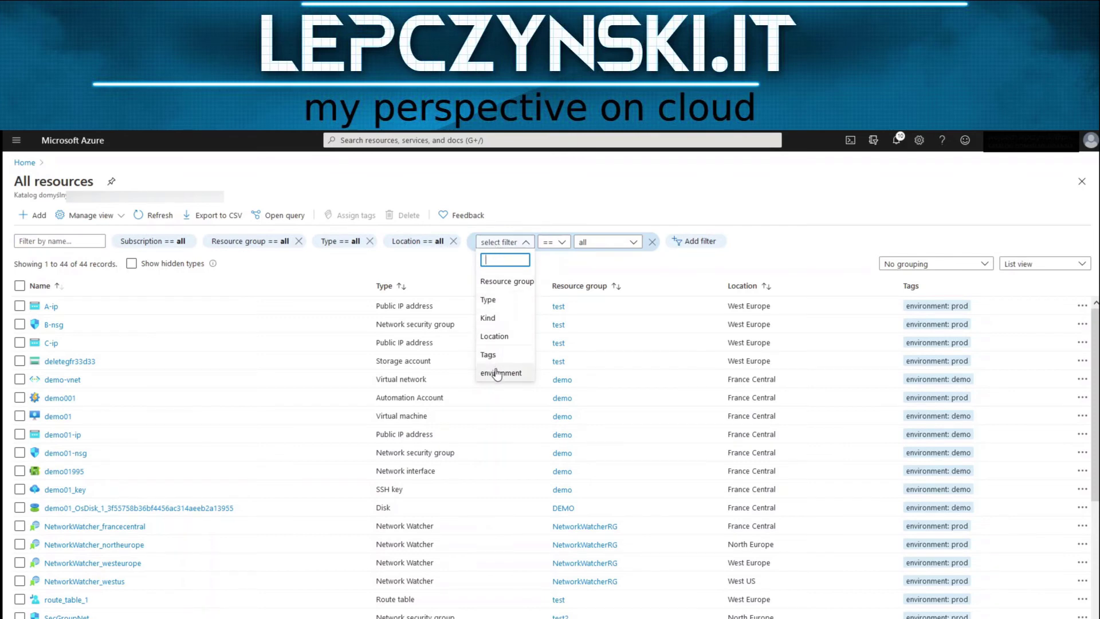
left_click(497, 373)
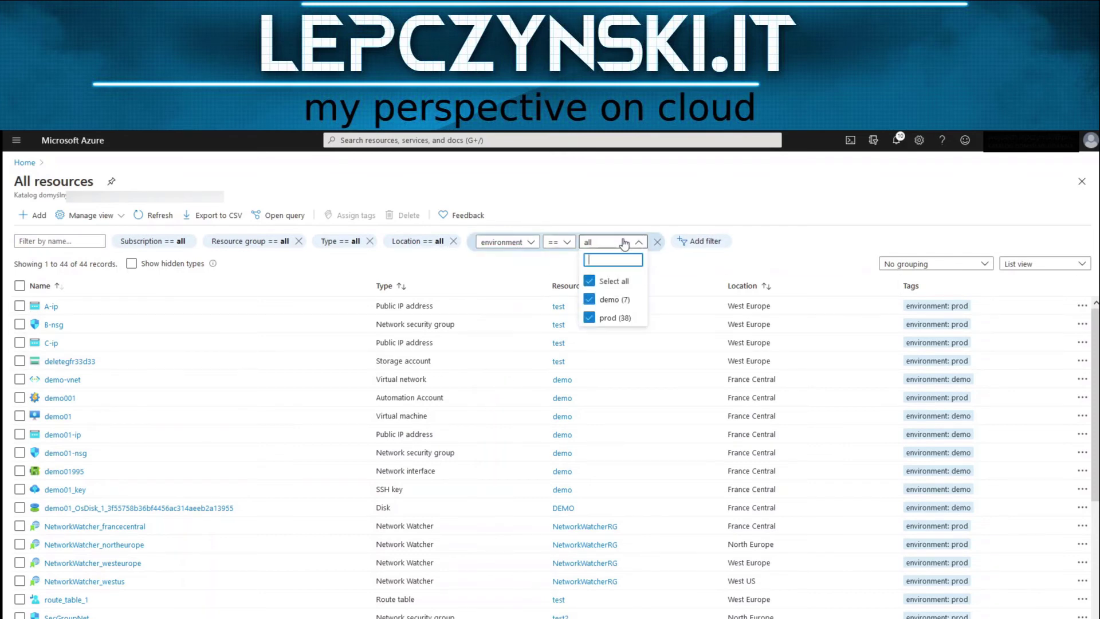
left_click(589, 281)
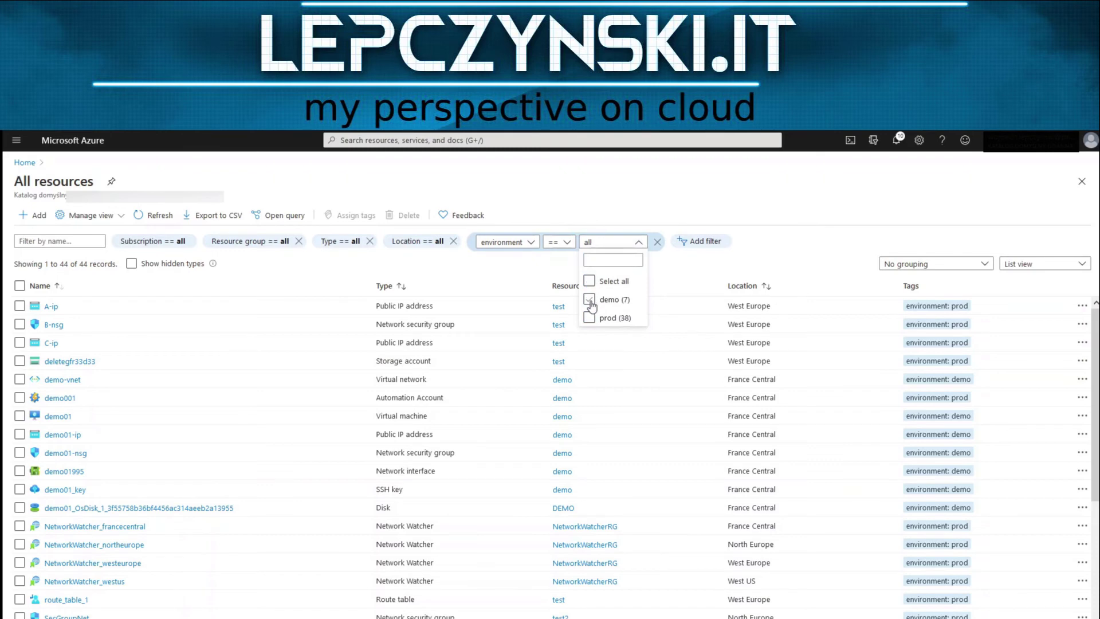
left_click(589, 300)
left_click(790, 238)
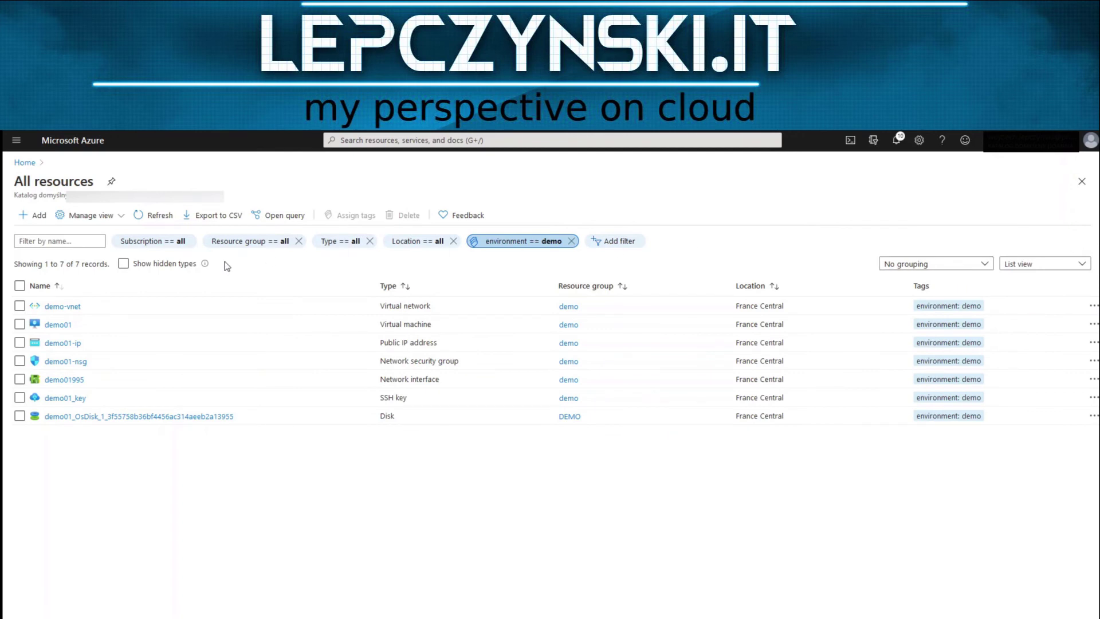
- Delete all the listed resources tagged environment: demo, confirming the deletion with "yes"
left_click(19, 285)
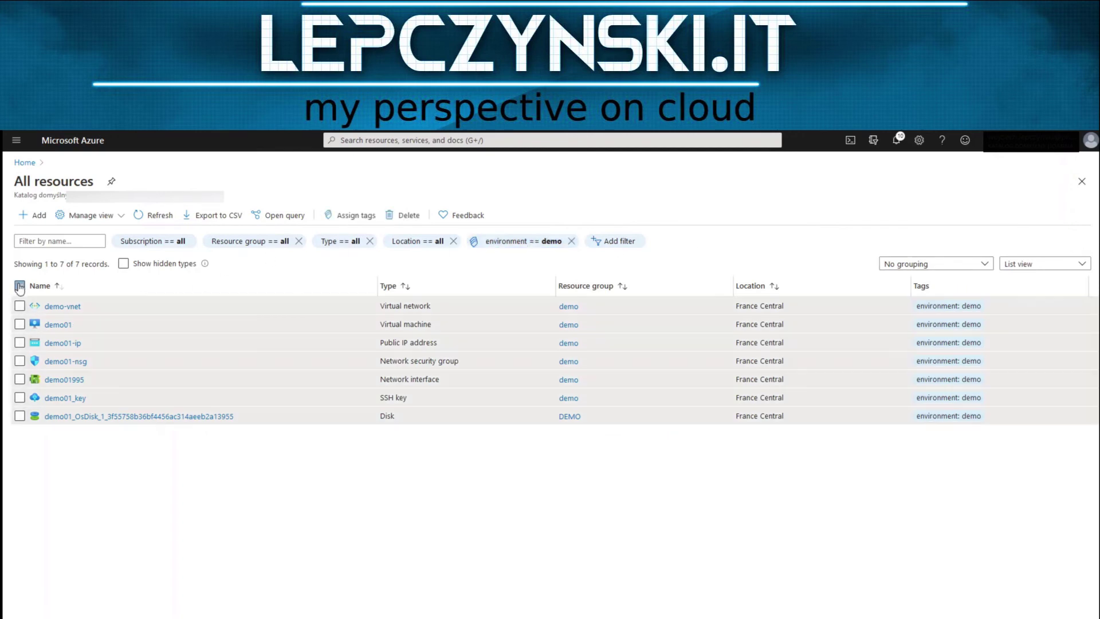
left_click(402, 216)
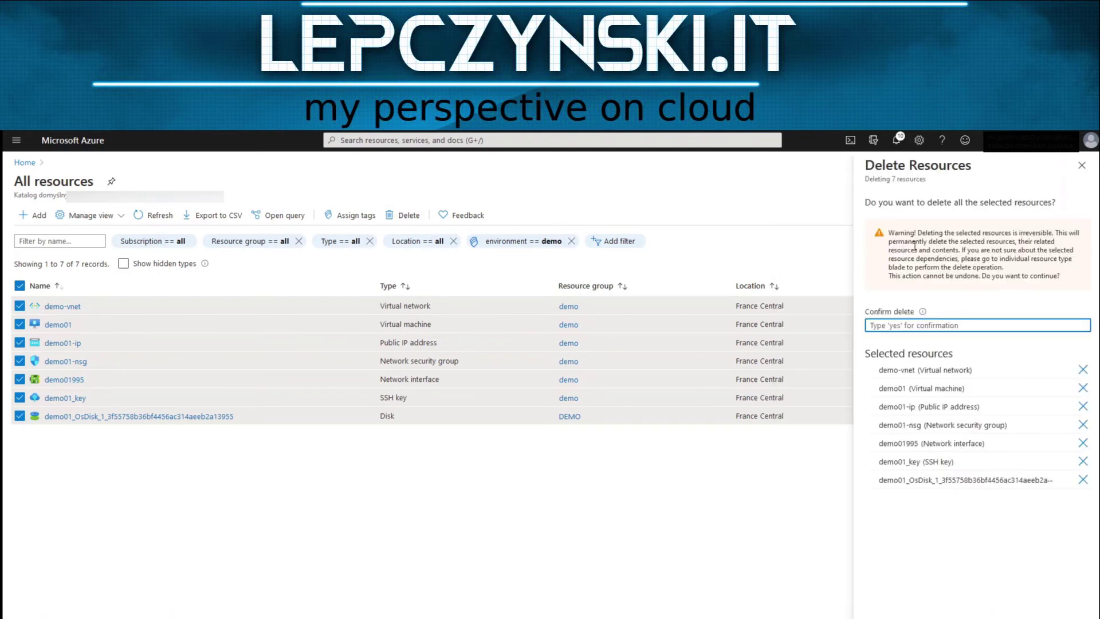
type("yes")
key("Return")
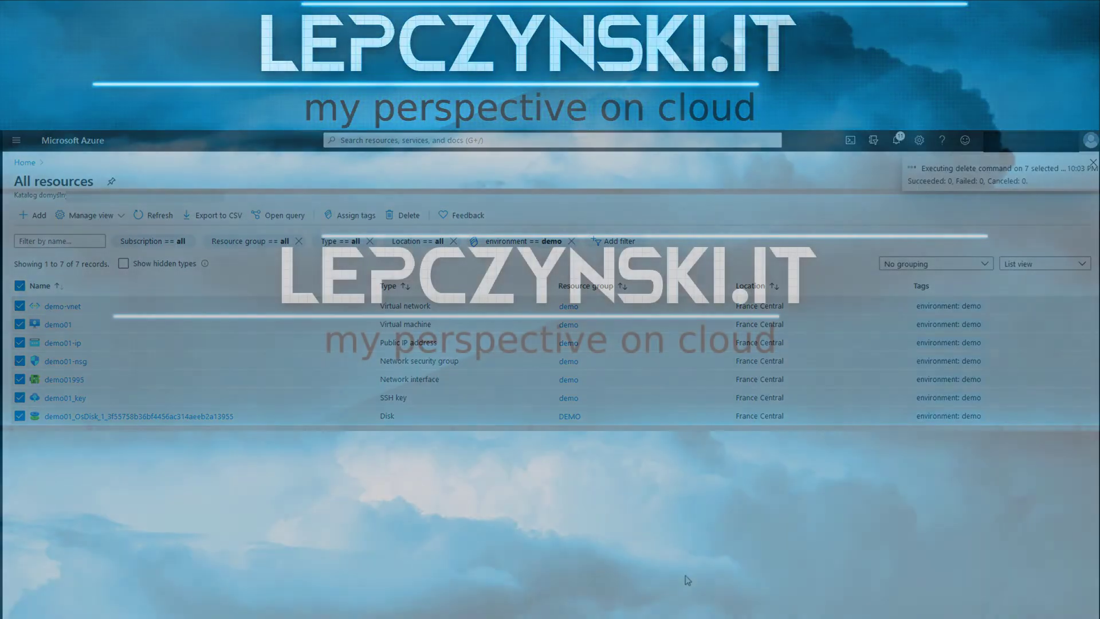